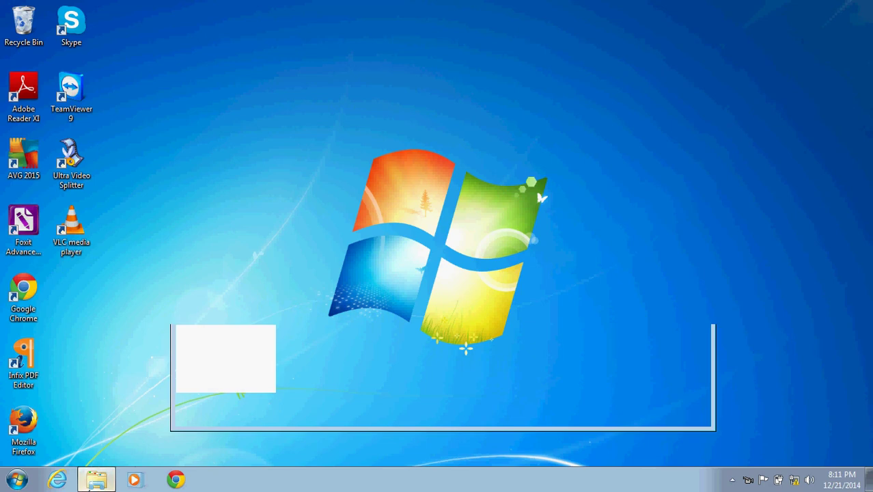
# Restore the Explorer window and open Rent Receipt.pdf from the New folder in Foxit.
pyautogui.click(89, 486)
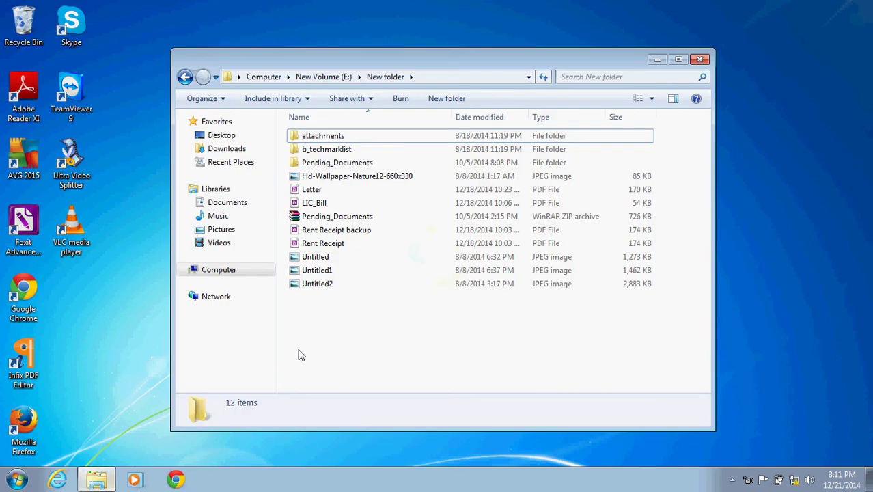
pyautogui.click(350, 245)
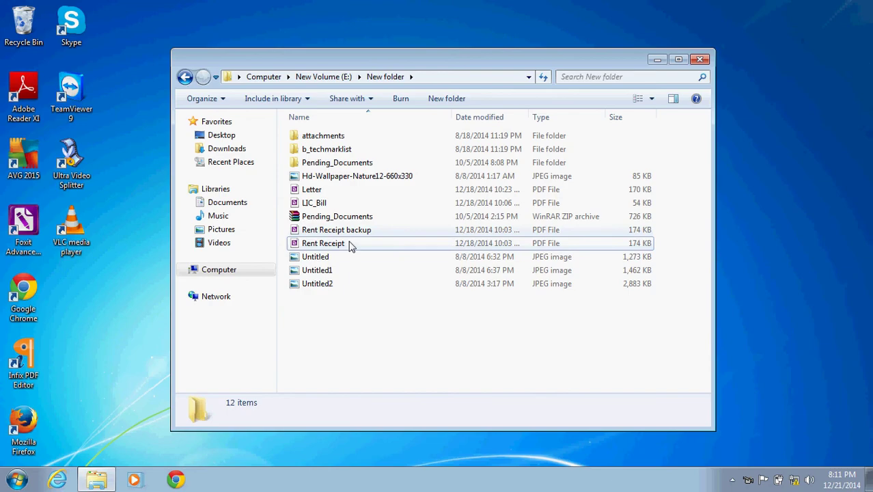
pyautogui.doubleClick(350, 245)
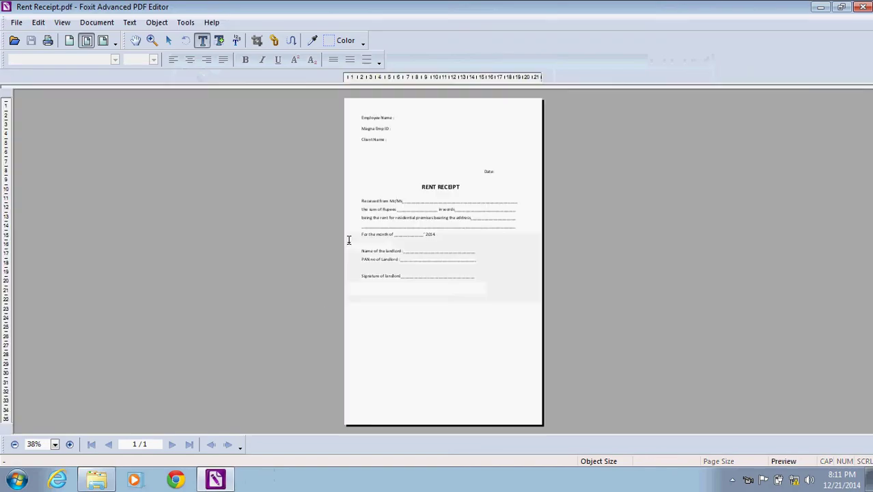
# Zoom the receipt to 100% and bring the Employee Name, Emp ID and Client Name lines into view.
pyautogui.click(54, 445)
pyautogui.click(47, 400)
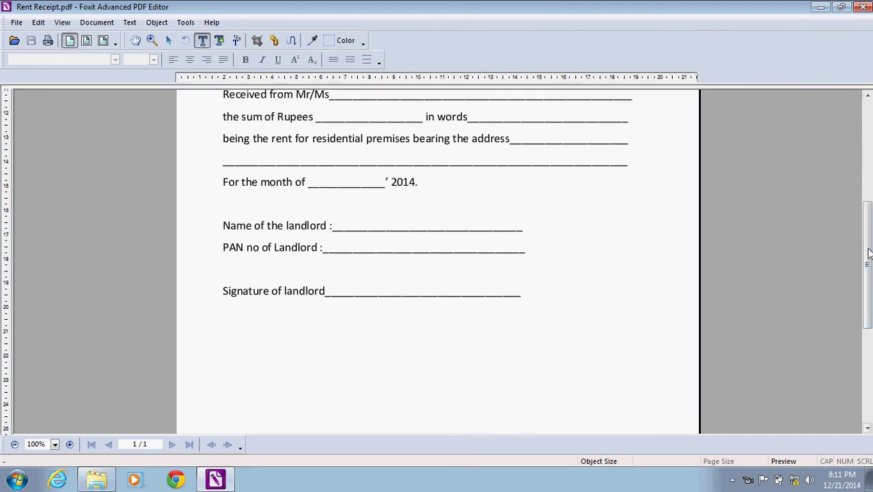
pyautogui.moveTo(868, 250); pyautogui.dragTo(869, 176)
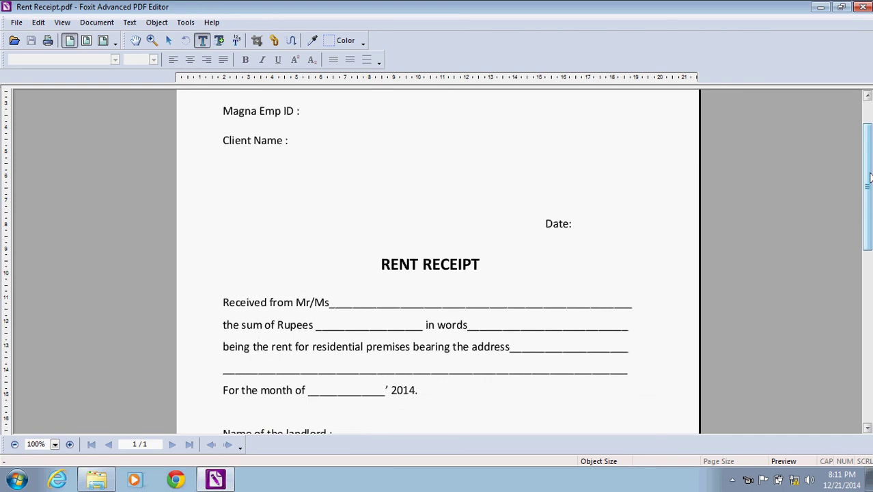
pyautogui.moveTo(870, 176)
pyautogui.mouseDown()
pyautogui.moveTo(869, 161)
pyautogui.moveTo(868, 176)
pyautogui.mouseUp()
pyautogui.scroll(-7, 869, 177)
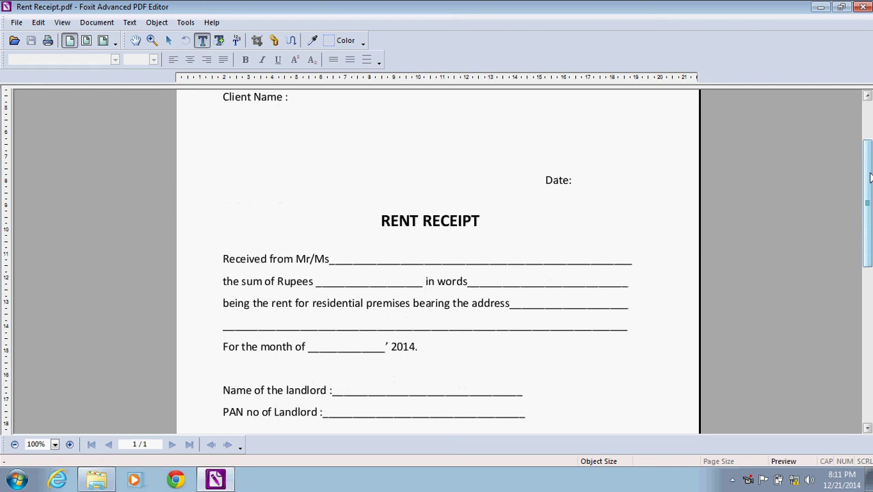
pyautogui.scroll(2, 868, 177)
pyautogui.scroll(3, 870, 177)
pyautogui.scroll(-1, 869, 177)
pyautogui.scroll(3, 869, 177)
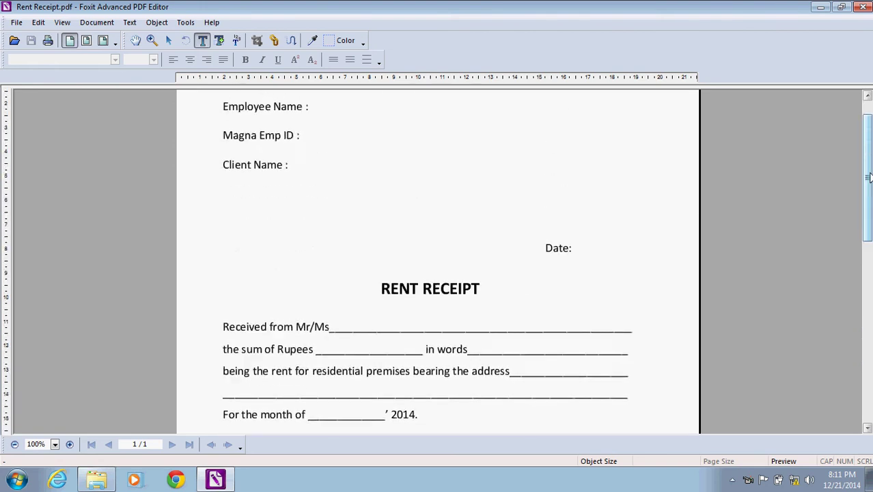
pyautogui.scroll(-1, 868, 177)
pyautogui.scroll(-1, 869, 177)
pyautogui.scroll(2, 869, 177)
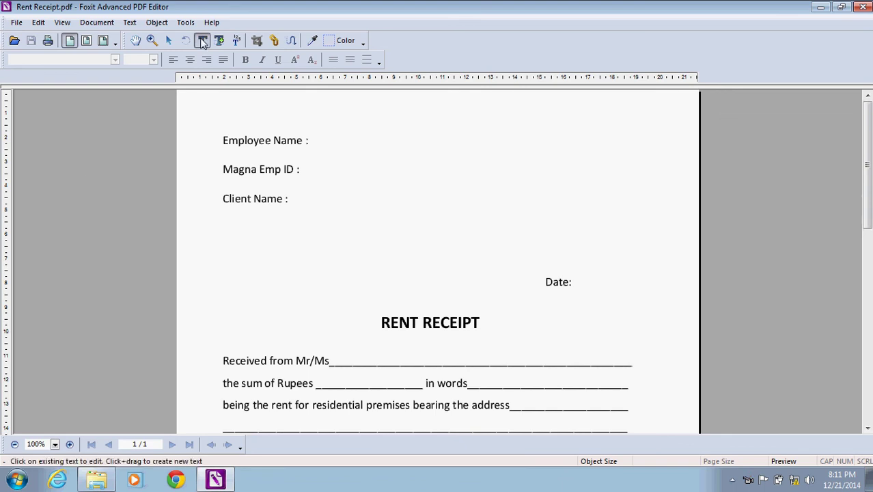
pyautogui.click(296, 142)
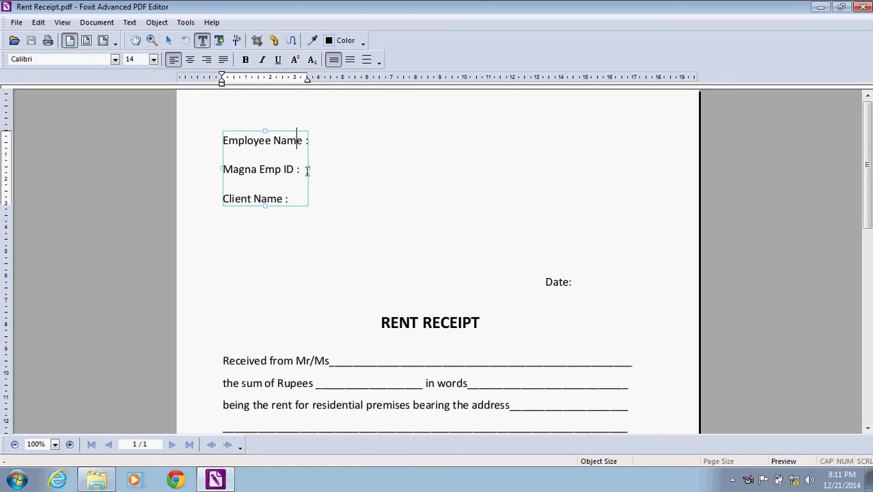
# Widen the header text box, then enter the employee's name, the employee ID and client name ACS.
pyautogui.moveTo(307, 169); pyautogui.dragTo(412, 164)
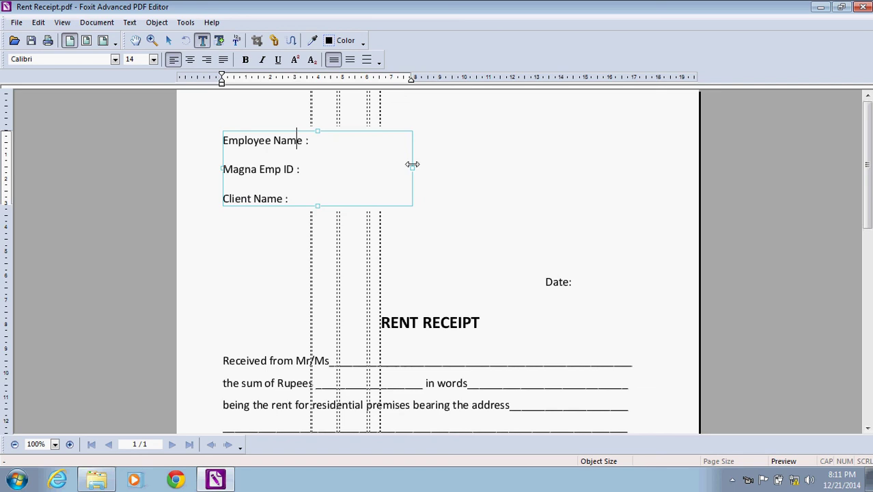
pyautogui.click(314, 143)
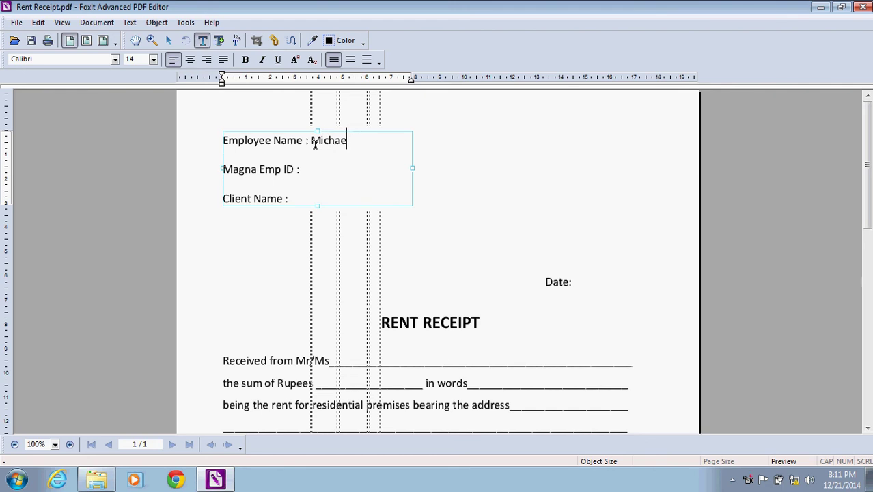
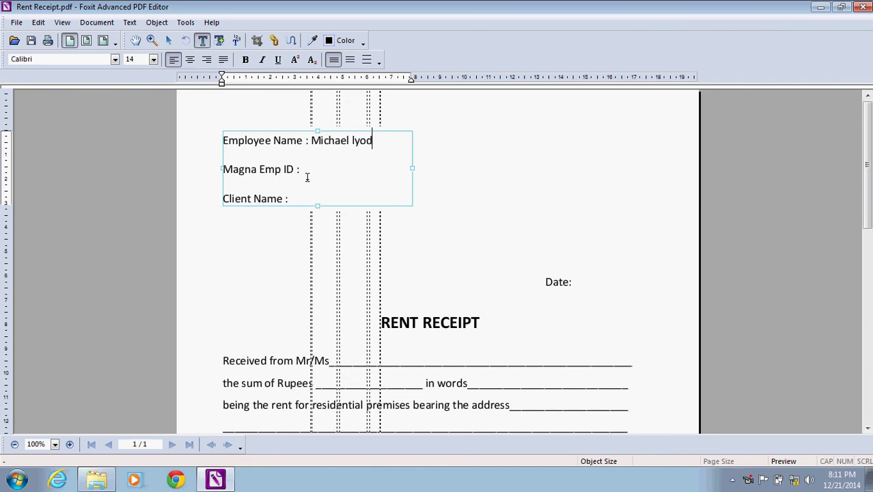
pyautogui.click(306, 173)
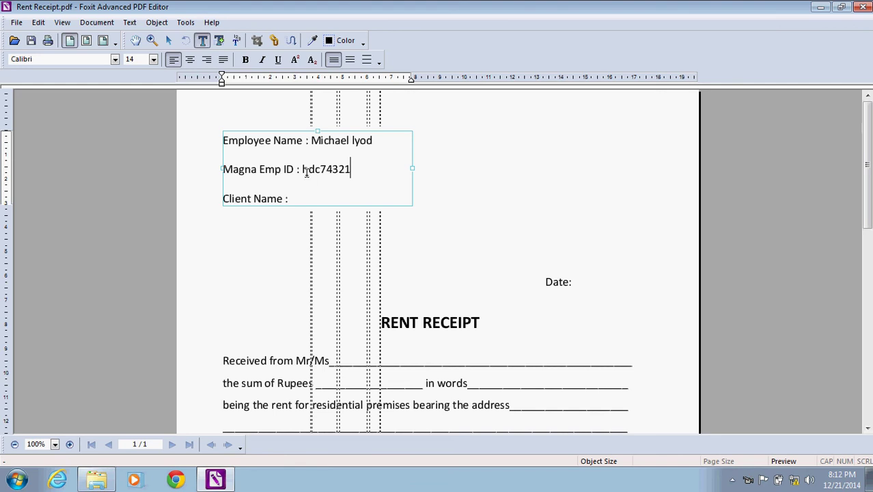
pyautogui.click(308, 197)
pyautogui.write('ACS')
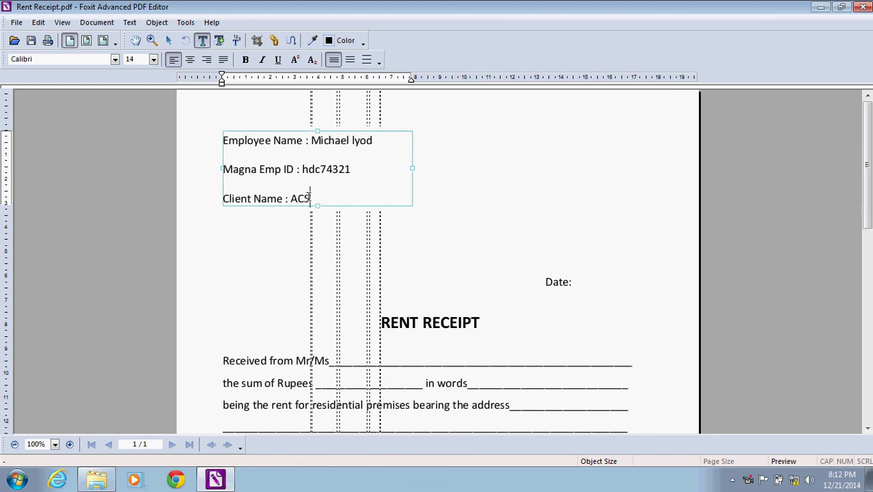
pyautogui.click(428, 225)
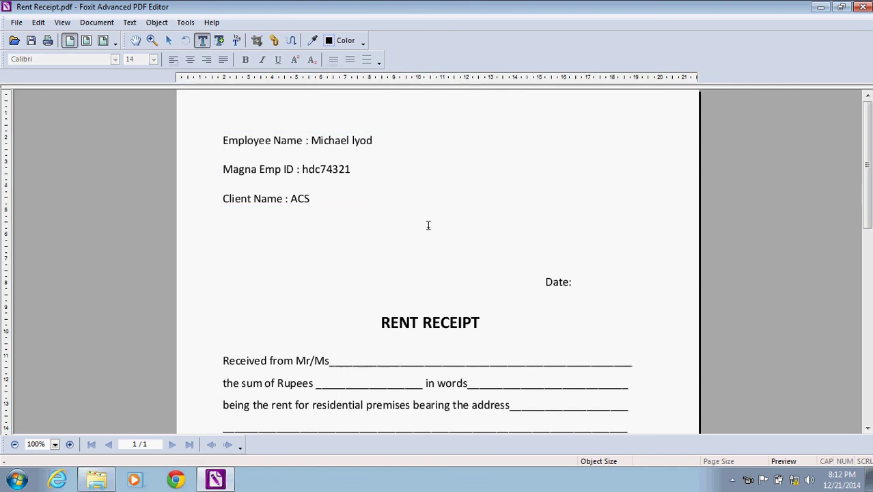
pyautogui.click(337, 359)
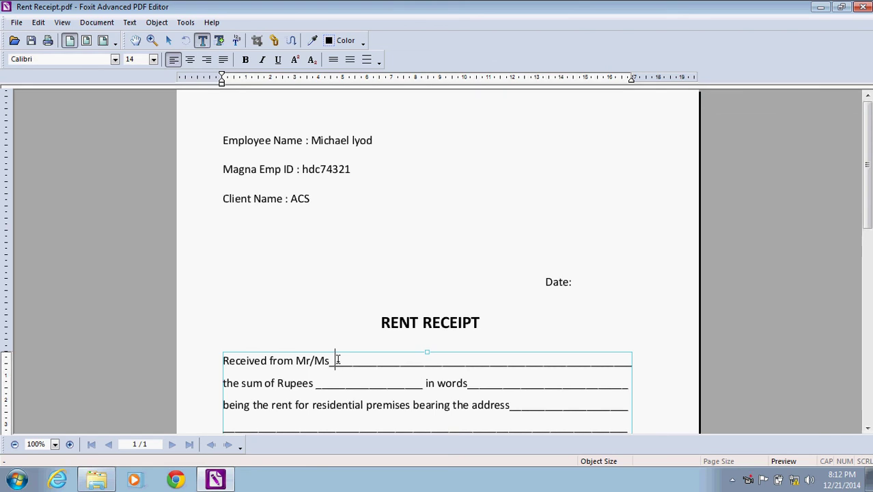
# Replace the blank underscores after Mr/Ms with the tenant's full name.
pyautogui.press('Left')
pyautogui.press('Delete')
pyautogui.press('Delete')
pyautogui.press('Delete')
pyautogui.press('Delete')
pyautogui.press('Delete')
pyautogui.press('Delete')
pyautogui.press('Delete')
pyautogui.press('Delete')
pyautogui.press('Delete')
pyautogui.press('Delete')
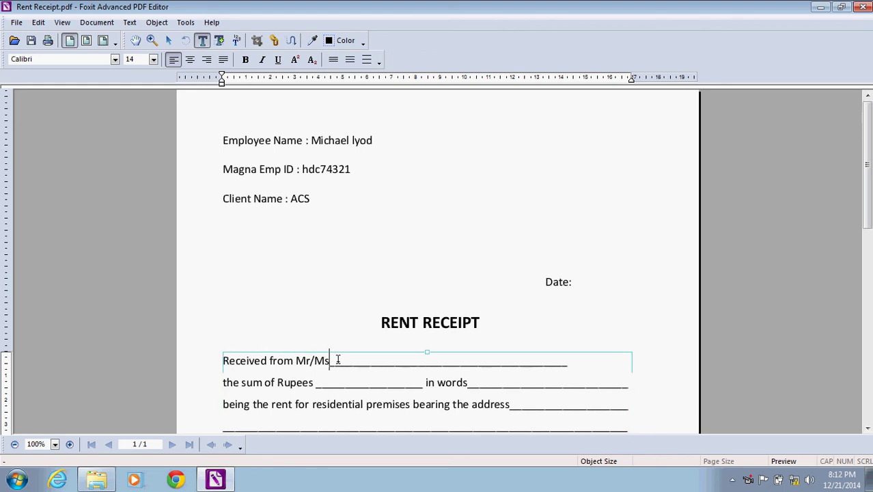
pyautogui.press('Delete')
pyautogui.press('Delete')
pyautogui.press('Delete')
pyautogui.press('Delete')
pyautogui.press('Delete')
pyautogui.press('Delete')
pyautogui.press('Delete')
pyautogui.press('Delete')
pyautogui.press('Delete')
pyautogui.press('Delete')
pyautogui.press('Delete')
pyautogui.press('Delete')
pyautogui.press('Delete')
pyautogui.press('Delete')
pyautogui.press('Delete')
pyautogui.press('Delete')
pyautogui.press('Delete')
pyautogui.press('Delete')
pyautogui.press('Delete')
pyautogui.press('Delete')
pyautogui.press('Delete')
pyautogui.press('Delete')
pyautogui.press('Delete')
pyautogui.press('Delete')
pyautogui.press('Delete')
pyautogui.press('Delete')
pyautogui.press('Delete')
pyautogui.press('Delete')
pyautogui.press('Delete')
pyautogui.press('Delete')
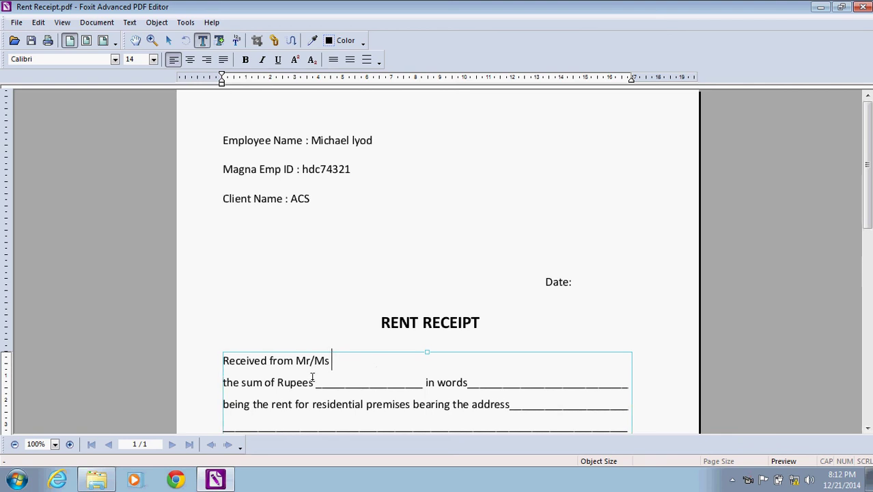
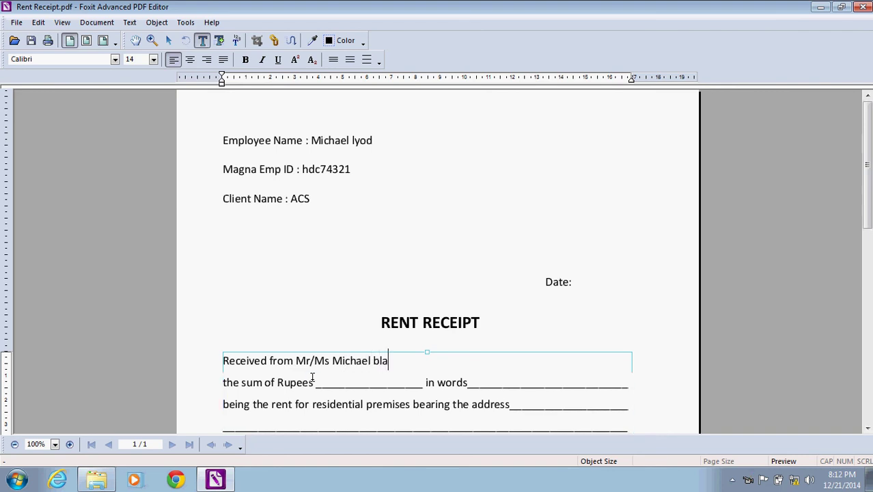
# Select the tenant's name on the Received from Mr/Ms line.
pyautogui.moveTo(362, 360); pyautogui.dragTo(403, 369)
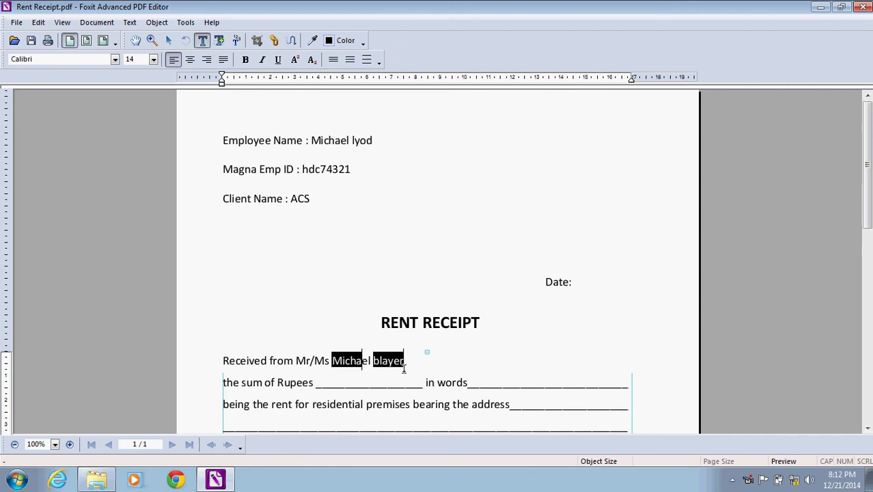
pyautogui.click(409, 363)
pyautogui.doubleClick(409, 362)
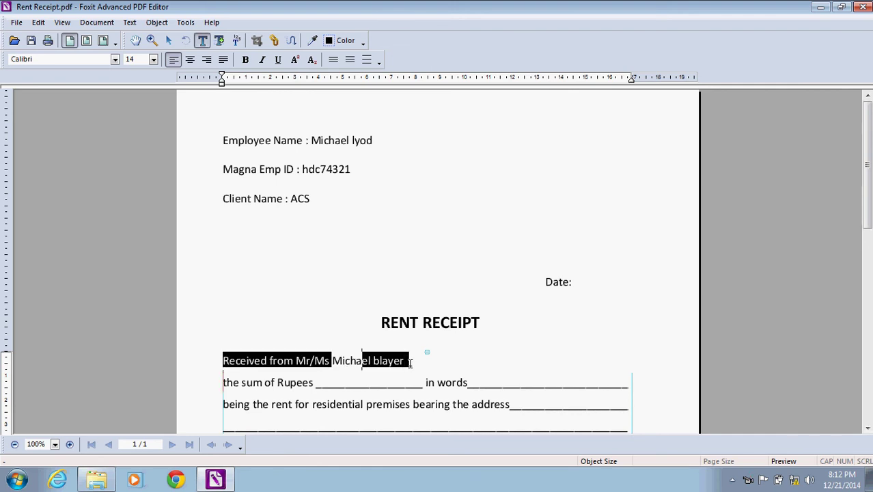
pyautogui.doubleClick(332, 361)
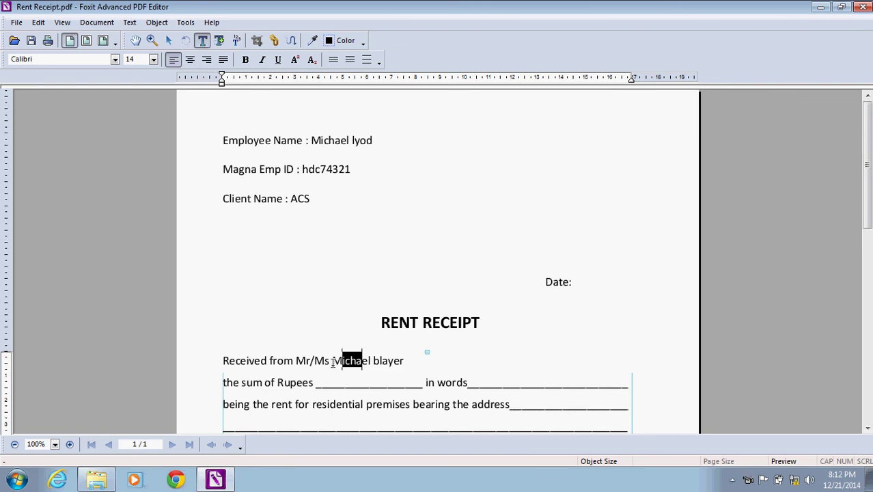
pyautogui.press('Right')
pyautogui.hotkey('shift', 'Right')
pyautogui.hotkey('shift', 'Right')
pyautogui.hotkey('shift', 'Right')
pyautogui.hotkey('shift', 'Right')
pyautogui.hotkey('shift', 'Right')
pyautogui.hotkey('shift', 'Right')
pyautogui.hotkey('shift', 'Right')
pyautogui.hotkey('shift', 'Right')
pyautogui.hotkey('shift', 'Right')
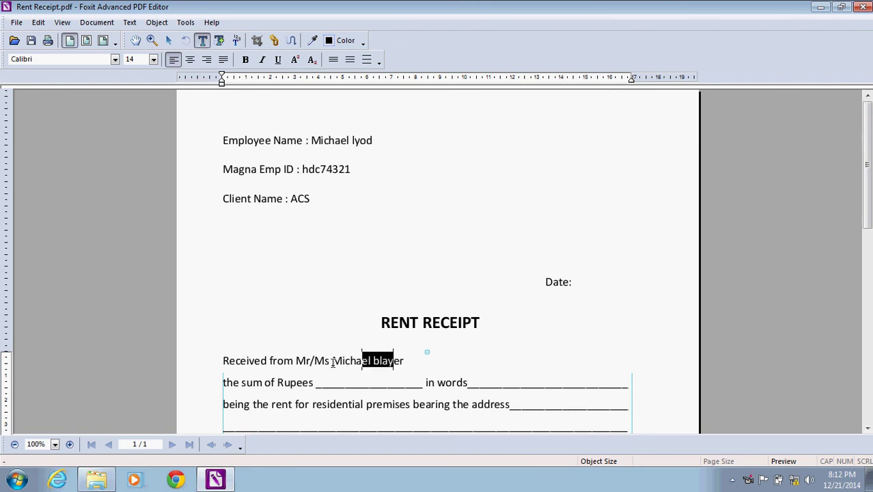
pyautogui.hotkey('shift', 'Home')
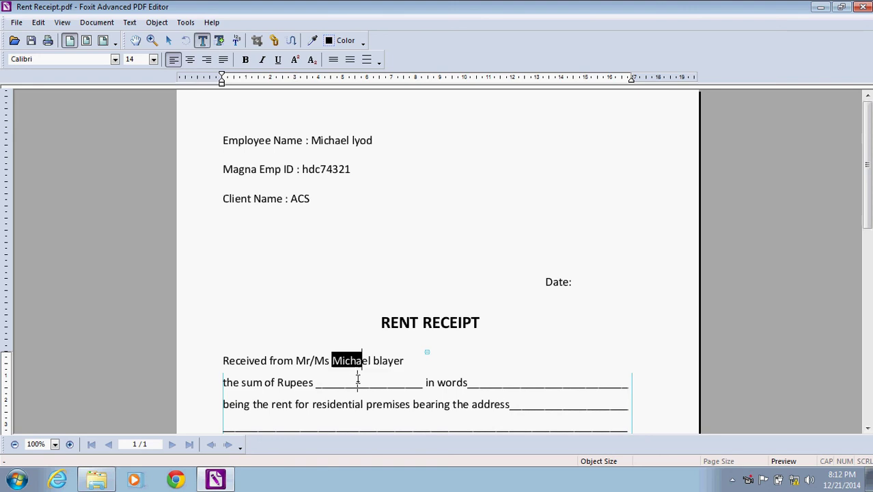
pyautogui.click(321, 236)
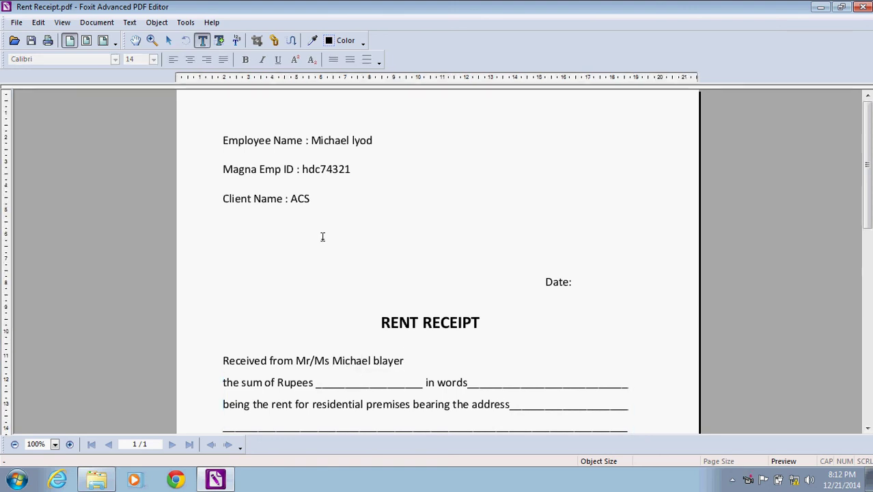
pyautogui.click(332, 360)
# Underline the tenant's name and extend the underline past it with a Tab.
pyautogui.hotkey('shift', 'Right')
pyautogui.hotkey('shift', 'Right')
pyautogui.hotkey('shift', 'Right')
pyautogui.hotkey('shift', 'Right')
pyautogui.hotkey('shift', 'Right')
pyautogui.hotkey('shift', 'Right')
pyautogui.hotkey('shift', 'Right')
pyautogui.hotkey('shift', 'Right')
pyautogui.hotkey('shift', 'Right')
pyautogui.hotkey('shift', 'Right')
pyautogui.hotkey('shift', 'Right')
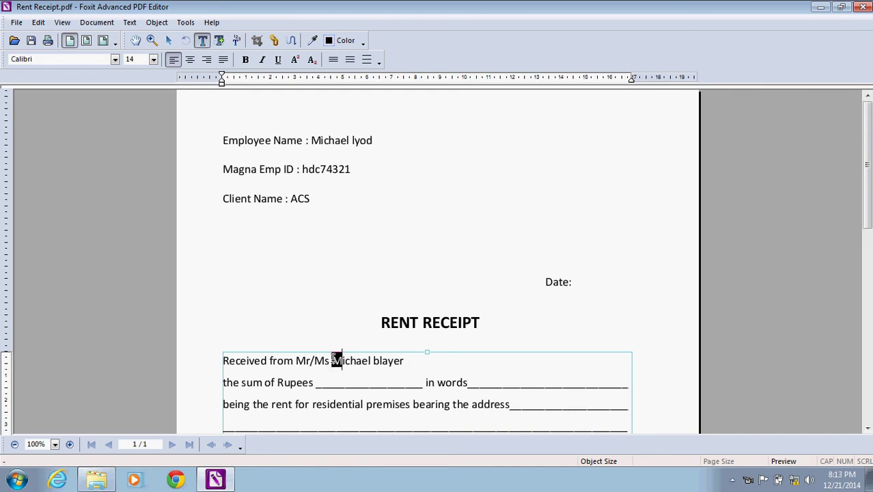
pyautogui.hotkey('shift', 'Right')
pyautogui.hotkey('shift', 'Right')
pyautogui.hotkey('shift', 'Right')
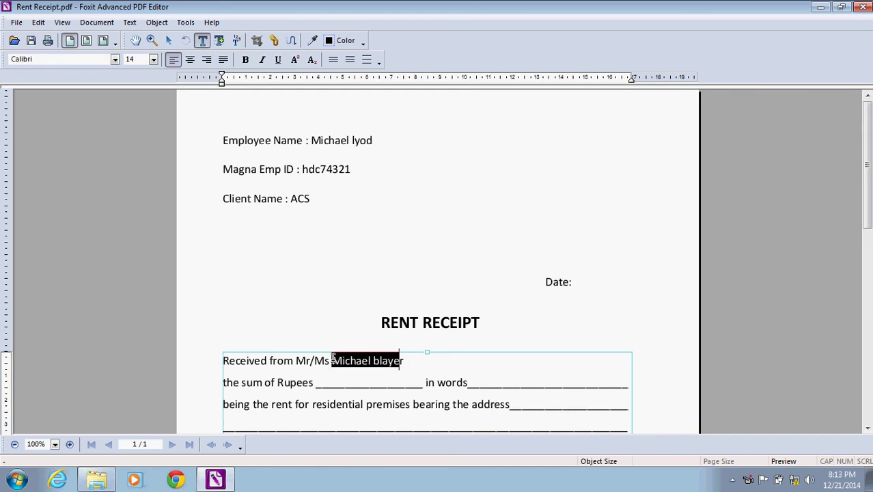
pyautogui.click(279, 60)
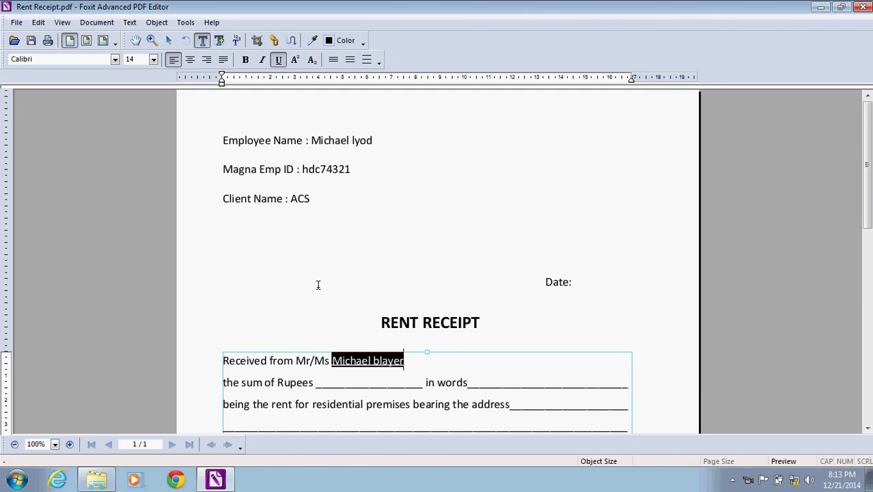
pyautogui.press('Delete')
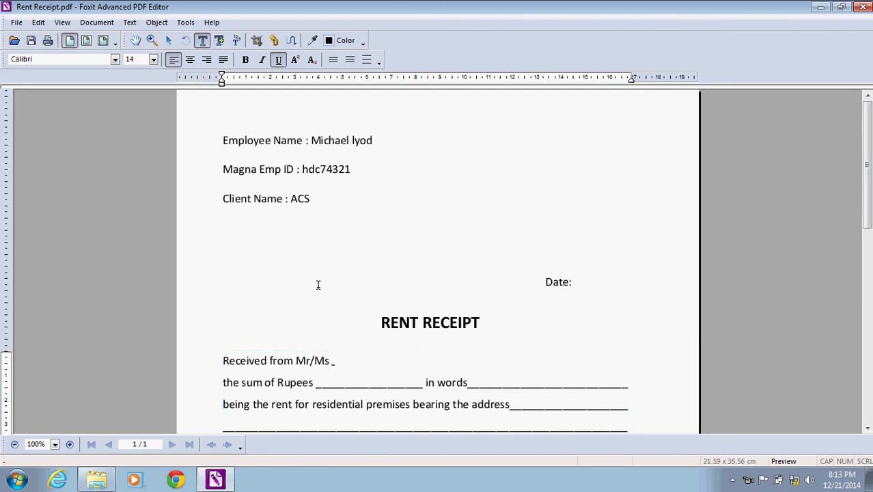
pyautogui.hotkey('ctrl', 'z')
pyautogui.click(406, 369)
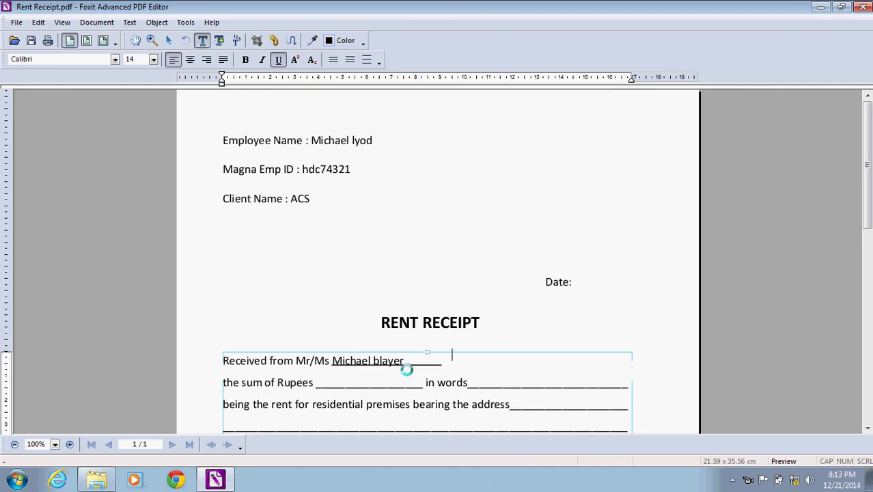
pyautogui.press('Tab')
pyautogui.press('Tab')
pyautogui.press('Tab')
pyautogui.press('Tab')
pyautogui.press('Tab')
pyautogui.press('Tab')
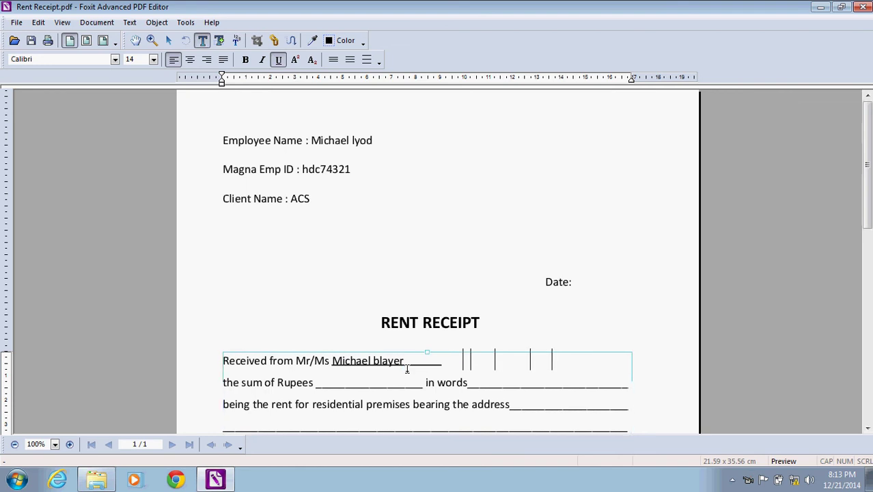
pyautogui.click(495, 322)
pyautogui.click(363, 385)
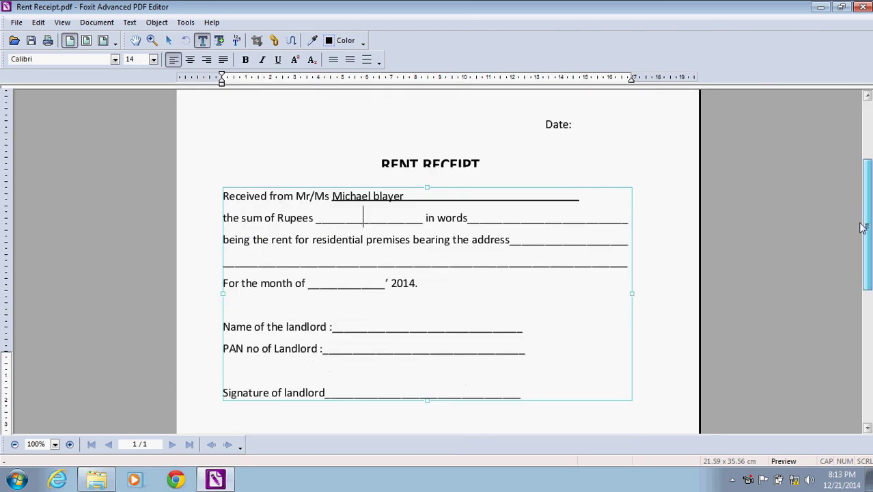
# Finish editing the receipt's text blocks.
pyautogui.scroll(1, 862, 227)
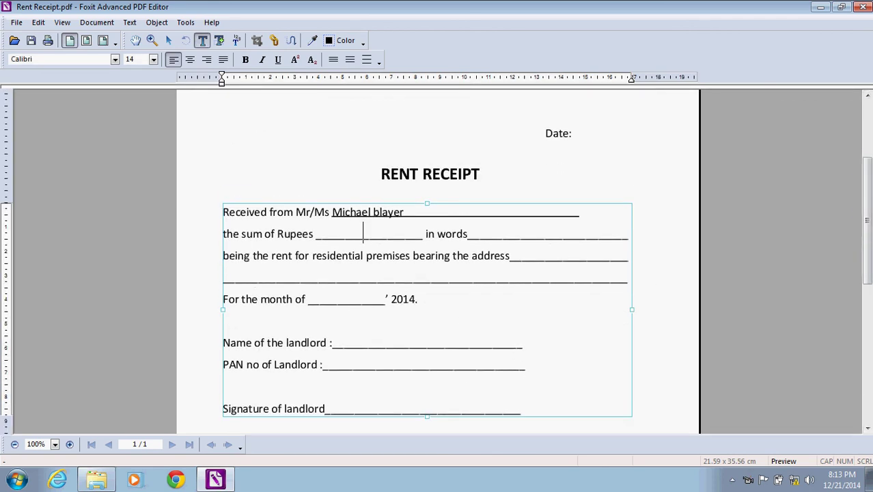
pyautogui.scroll(-5, 506, 246)
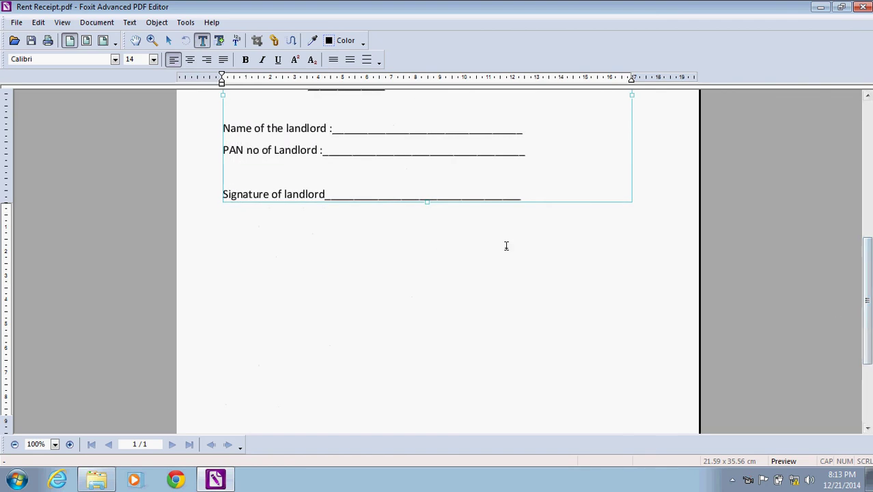
pyautogui.click(441, 190)
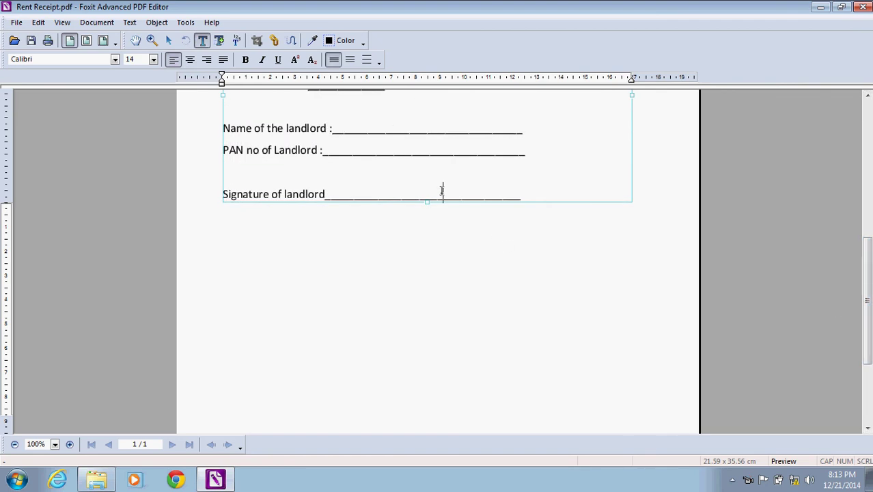
pyautogui.click(412, 259)
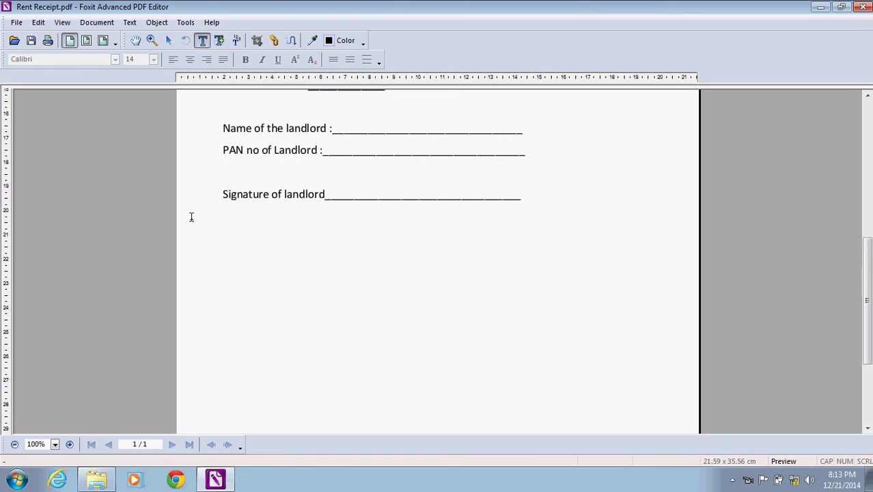
# Save the receipt with Add Watermark, close Foxit, and reopen Rent Receipt from Explorer.
pyautogui.click(32, 41)
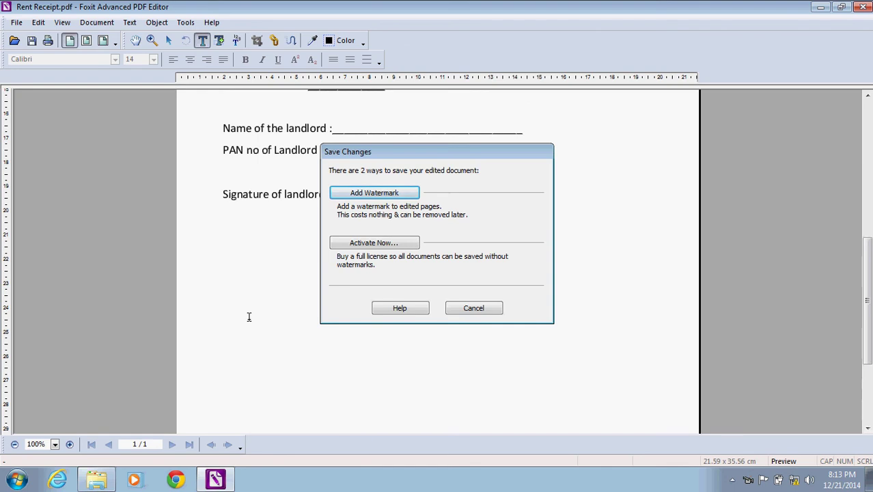
pyautogui.click(366, 195)
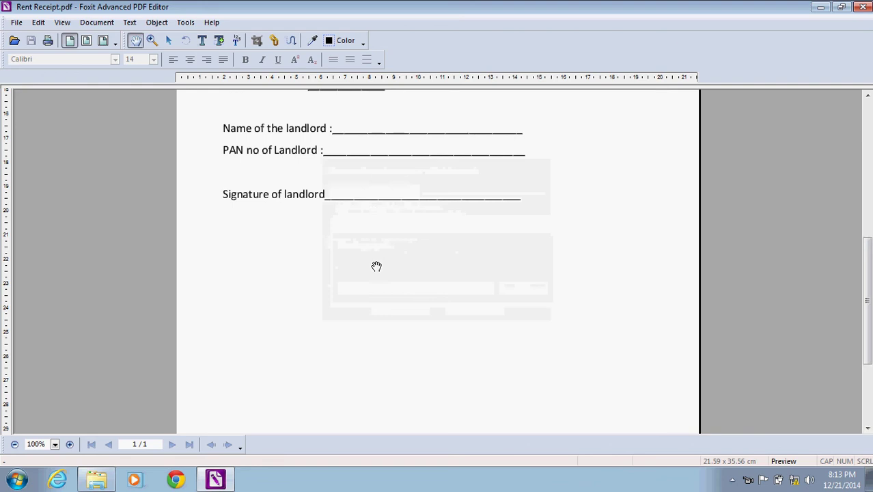
pyautogui.click(861, 8)
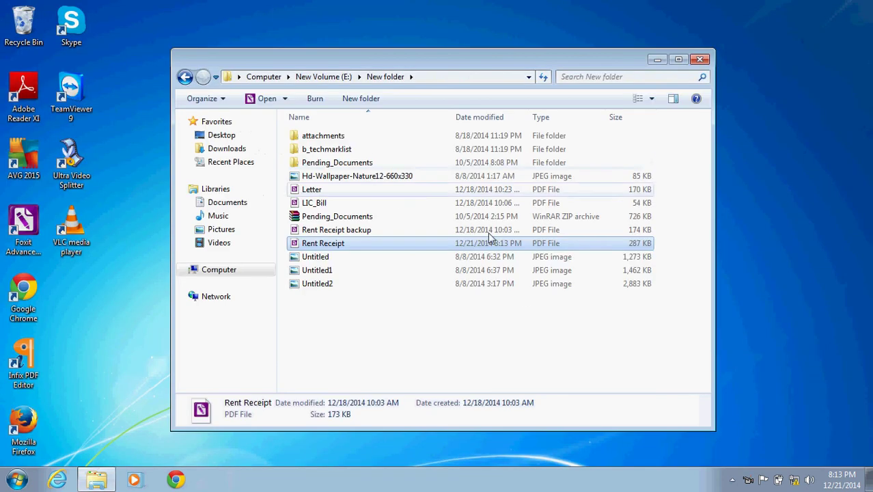
pyautogui.doubleClick(374, 249)
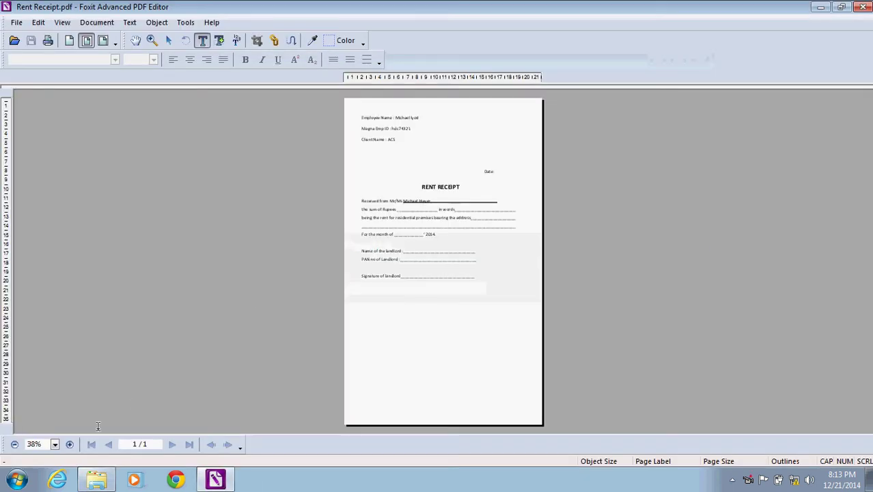
# Zoom the reopened receipt to 100% and scroll through it to check the entries.
pyautogui.click(55, 443)
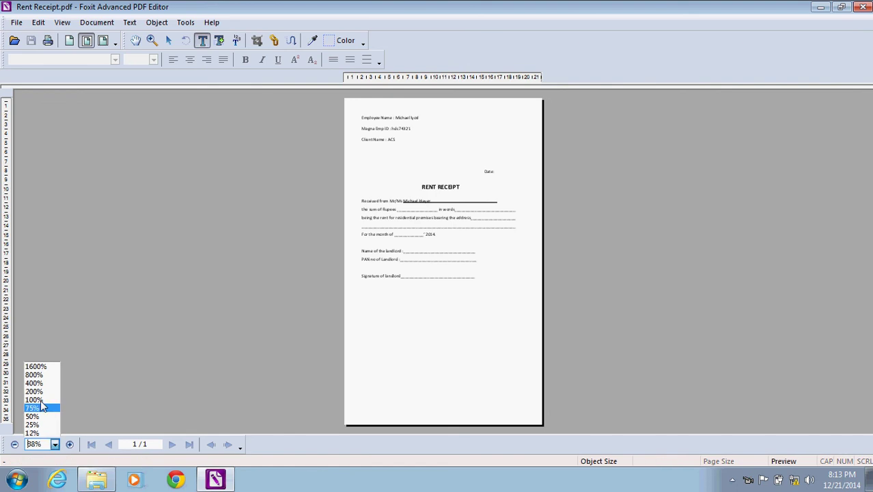
pyautogui.click(34, 399)
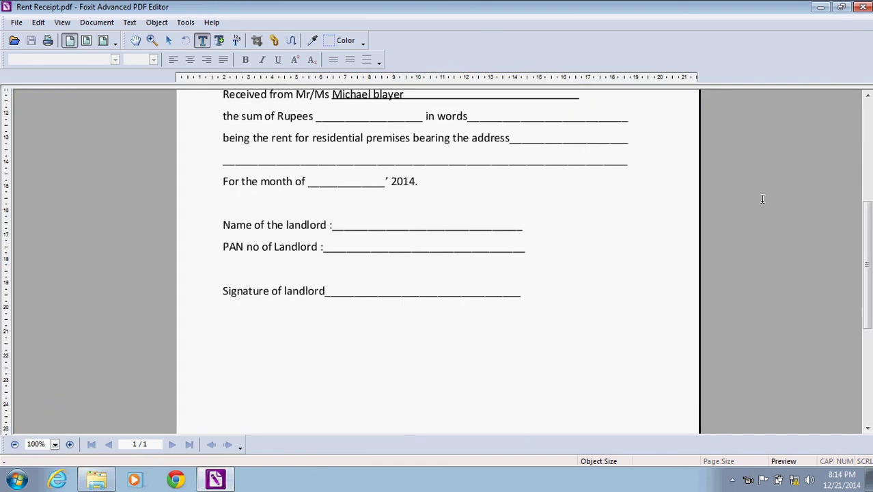
pyautogui.moveTo(864, 231)
pyautogui.mouseDown()
pyautogui.moveTo(859, 137)
pyautogui.moveTo(839, 244)
pyautogui.mouseUp()
pyautogui.scroll(-3, 840, 243)
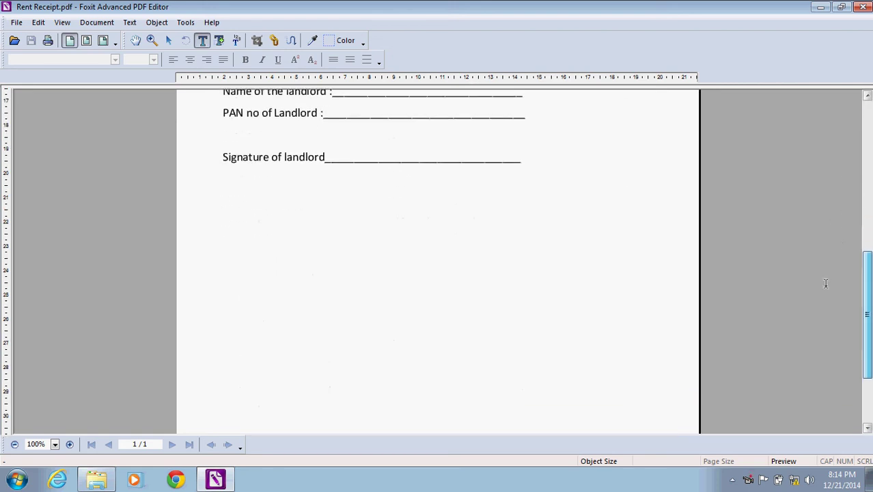